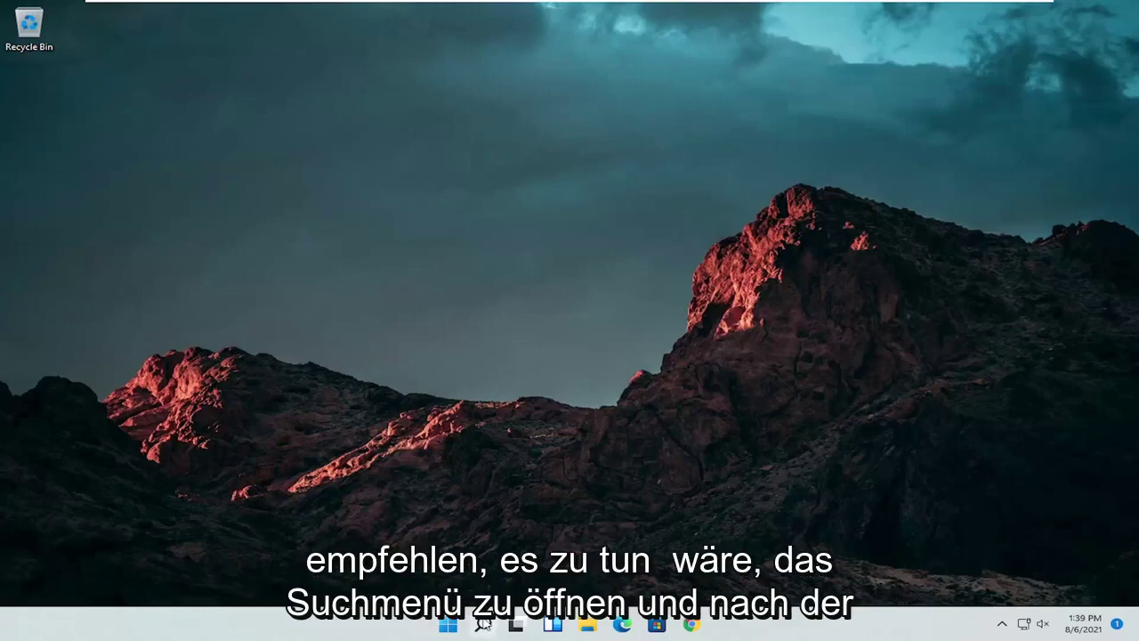
Step: Search Windows for "control panel" and open Control Panel
left_click(484, 626)
type("cont")
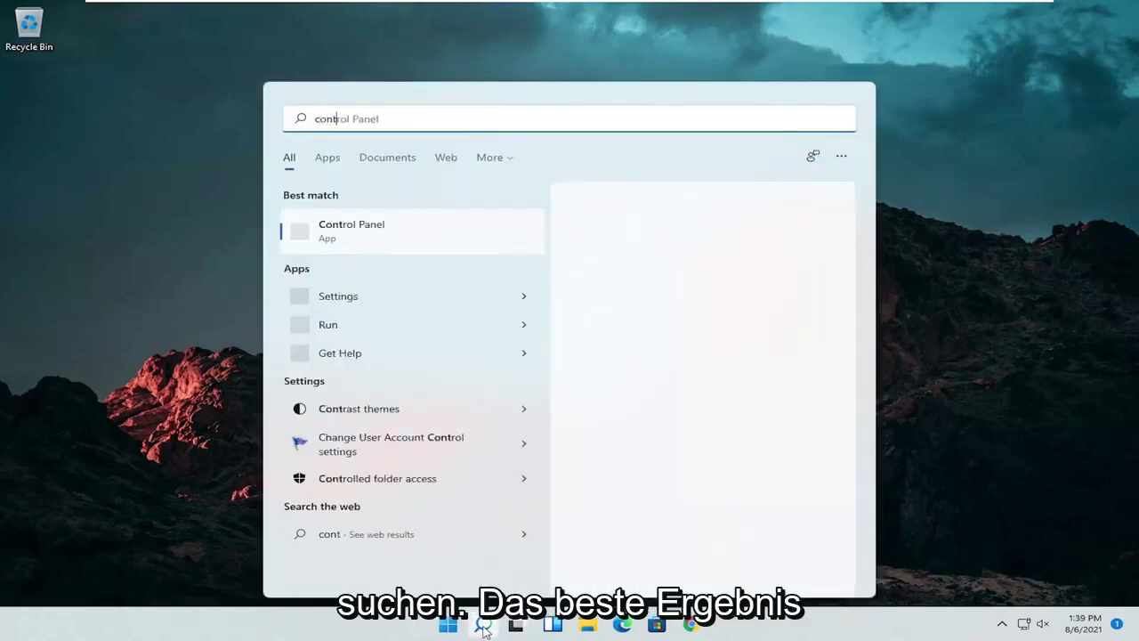
type("rol panel")
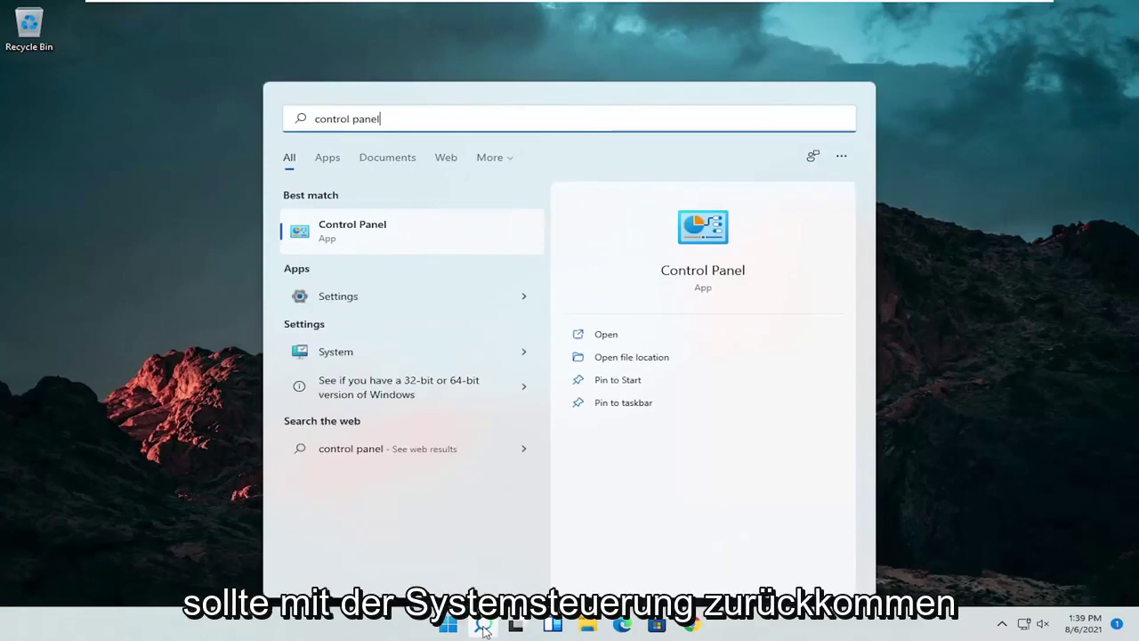
left_click(390, 229)
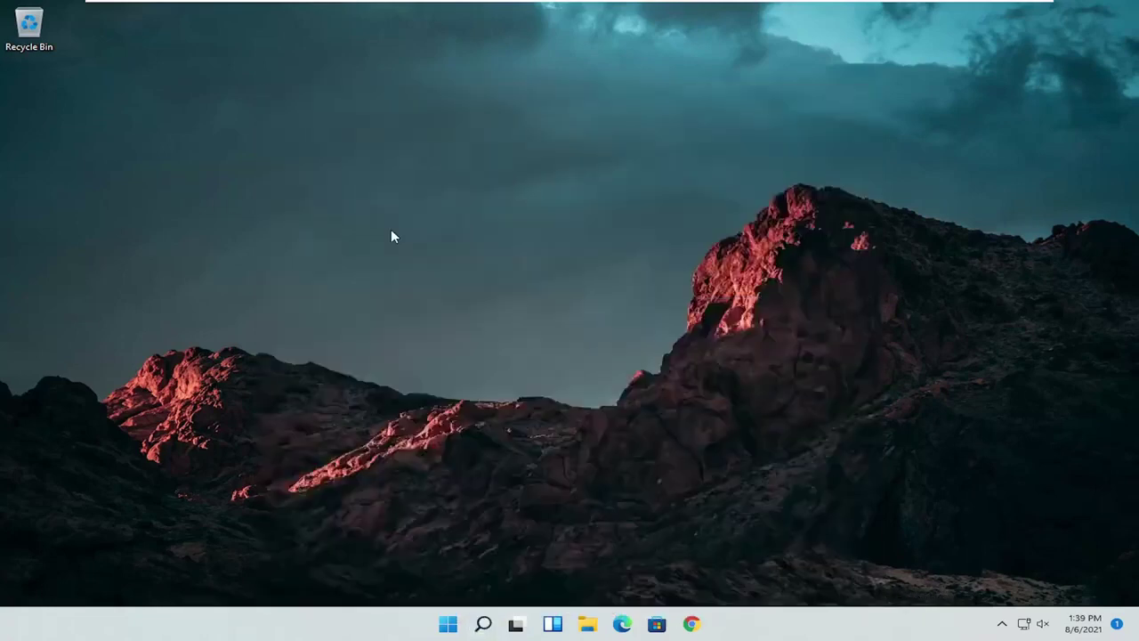
Step: Show the Control Panel items as large icons and open the Mouse settings
left_click(809, 181)
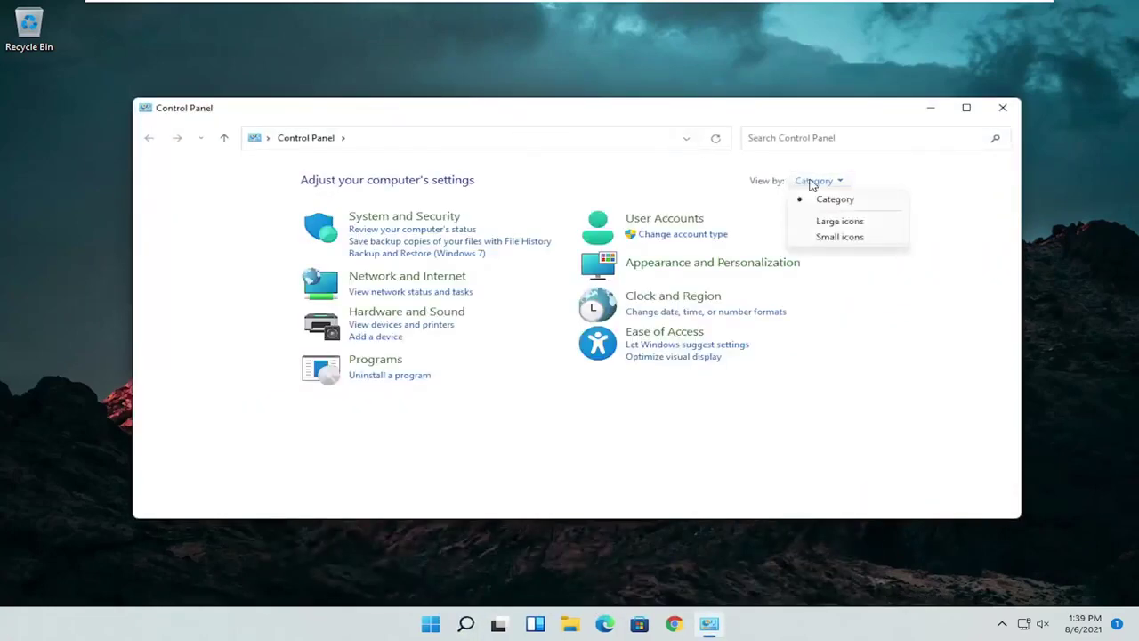
left_click(827, 222)
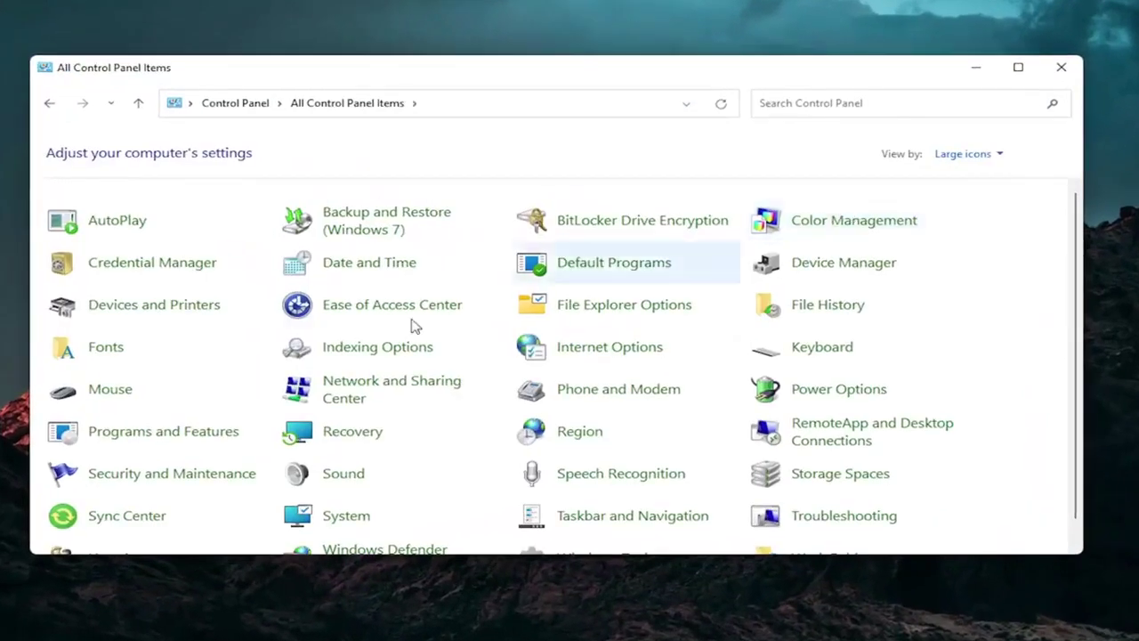
left_click(112, 398)
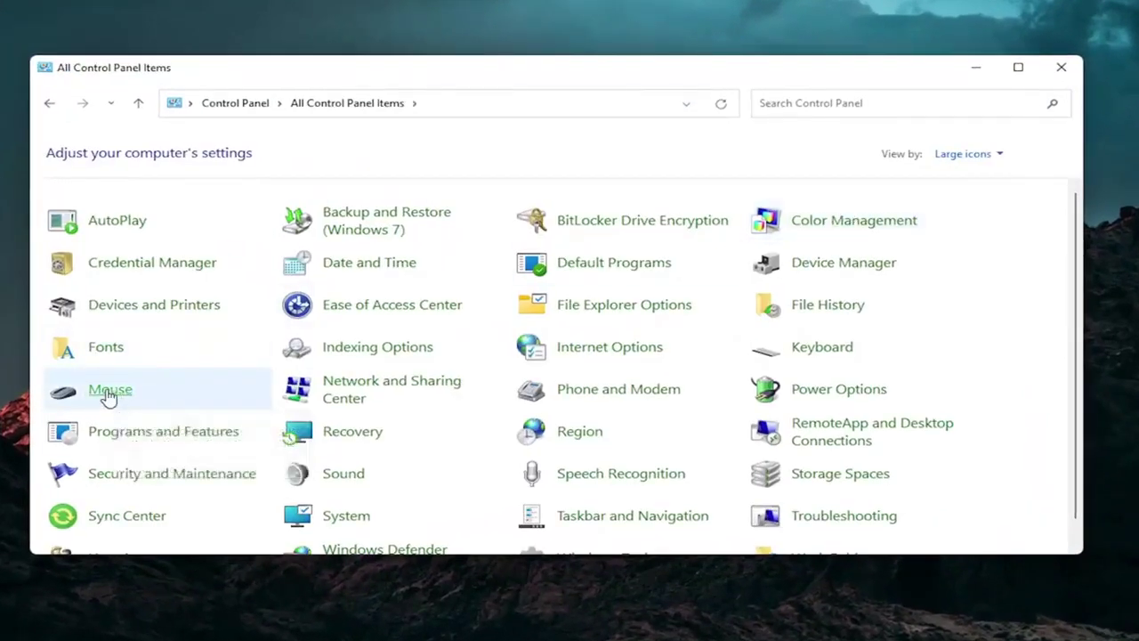
left_click_drag(227, 92, 596, 117)
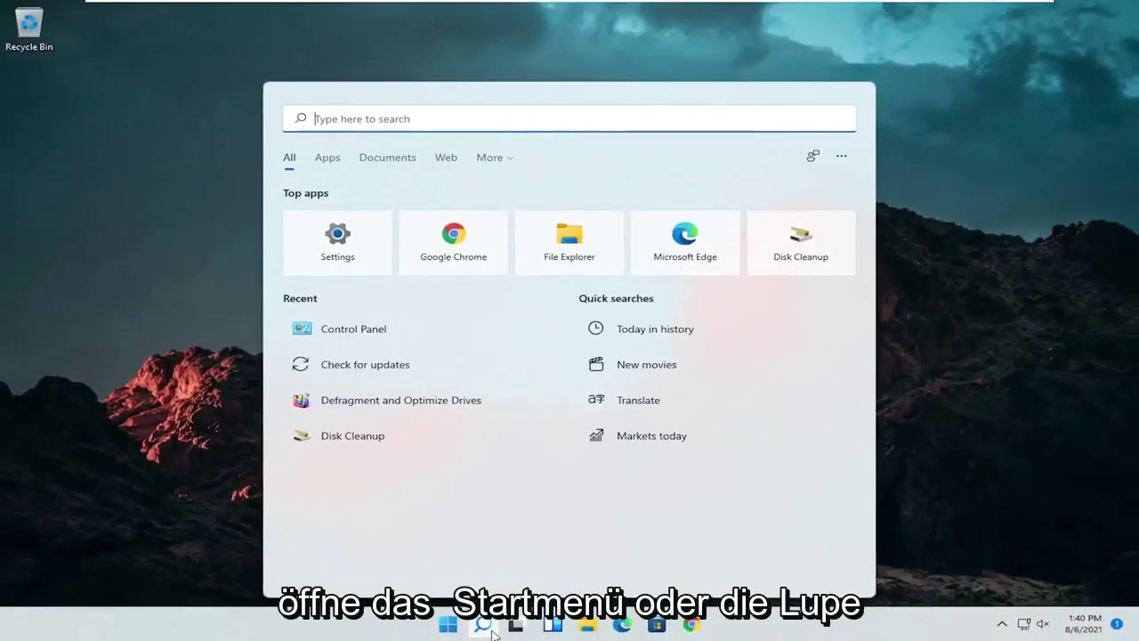
Step: Search Windows for "device manager" and open Device Manager
type("dev")
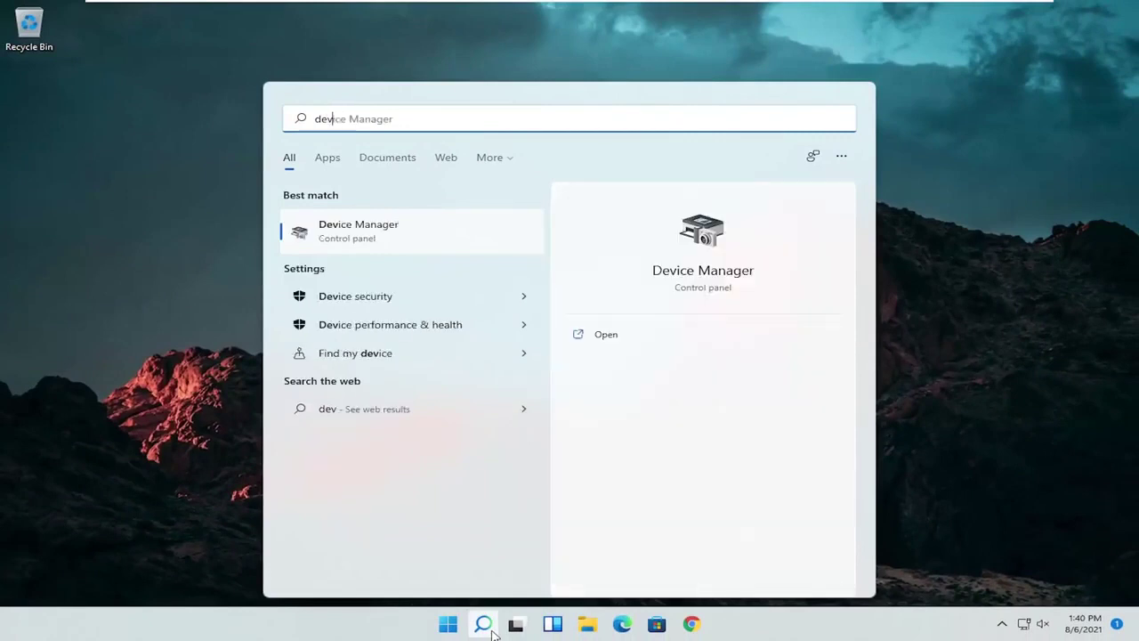
type("ice manager")
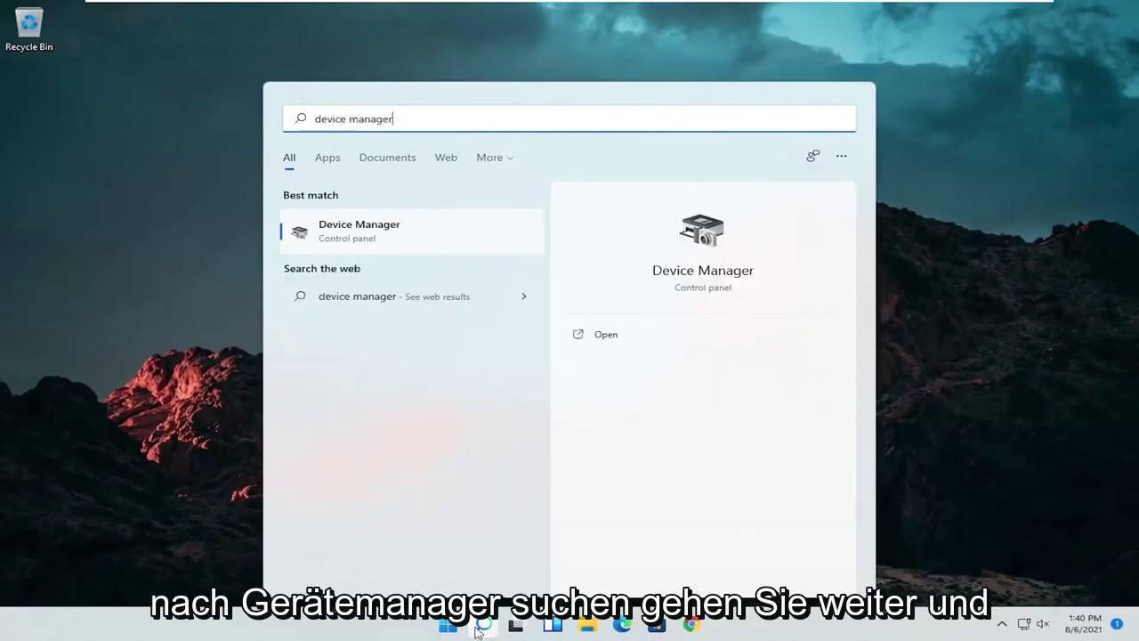
left_click(353, 231)
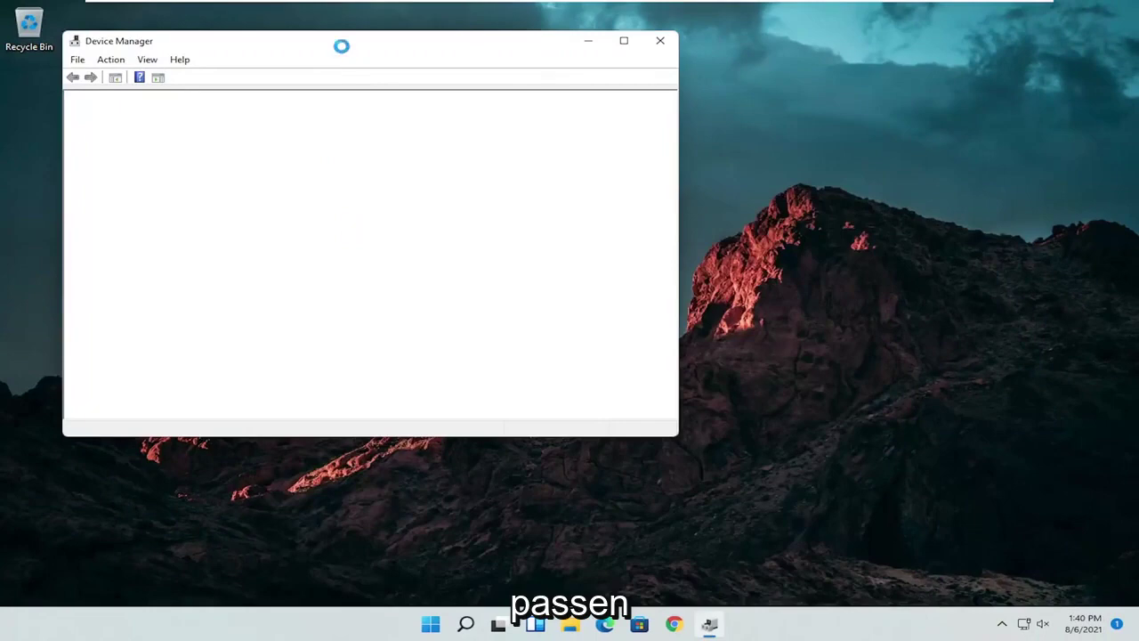
left_click_drag(346, 44, 549, 86)
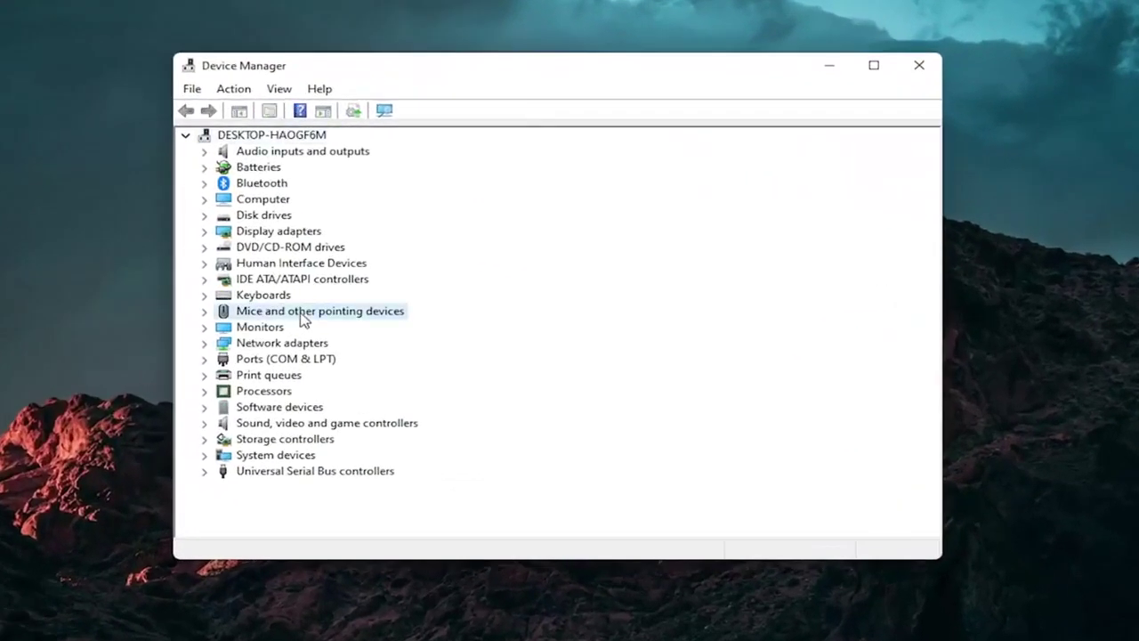
Step: Start a driver update for the HID-compliant mouse under Mice and other pointing devices
double_click(316, 312)
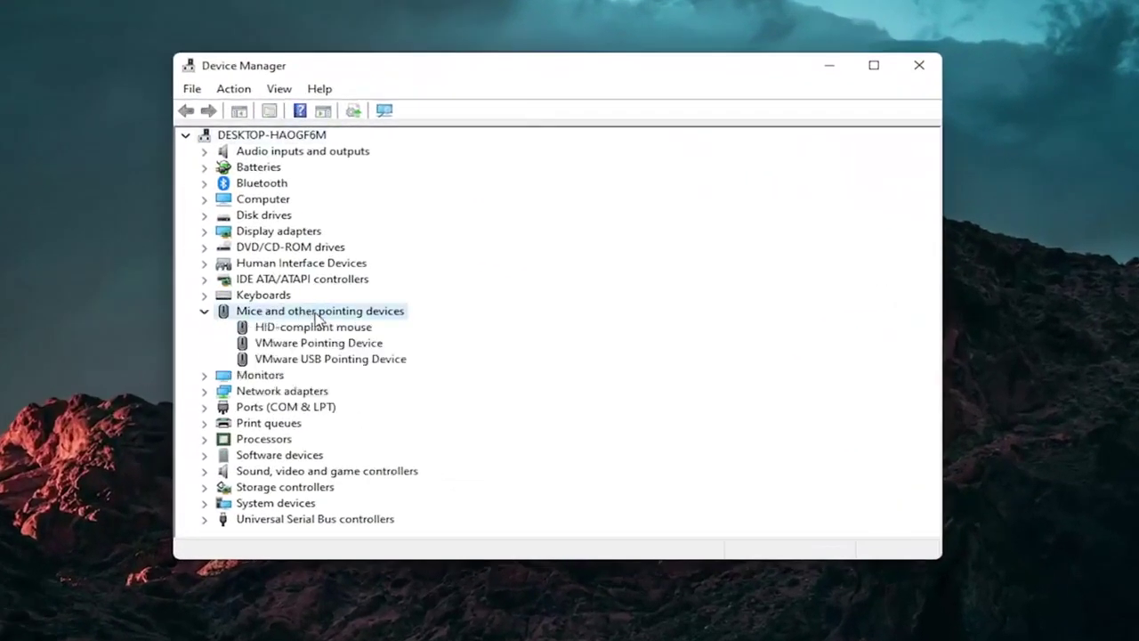
left_click(315, 327)
right_click(317, 330)
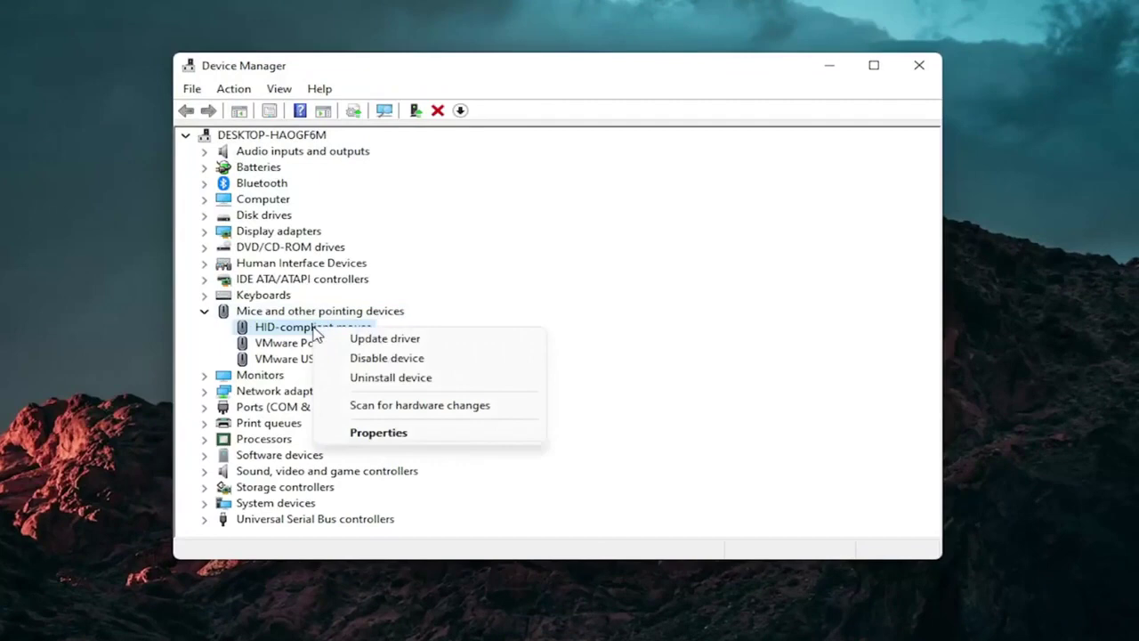
left_click(415, 342)
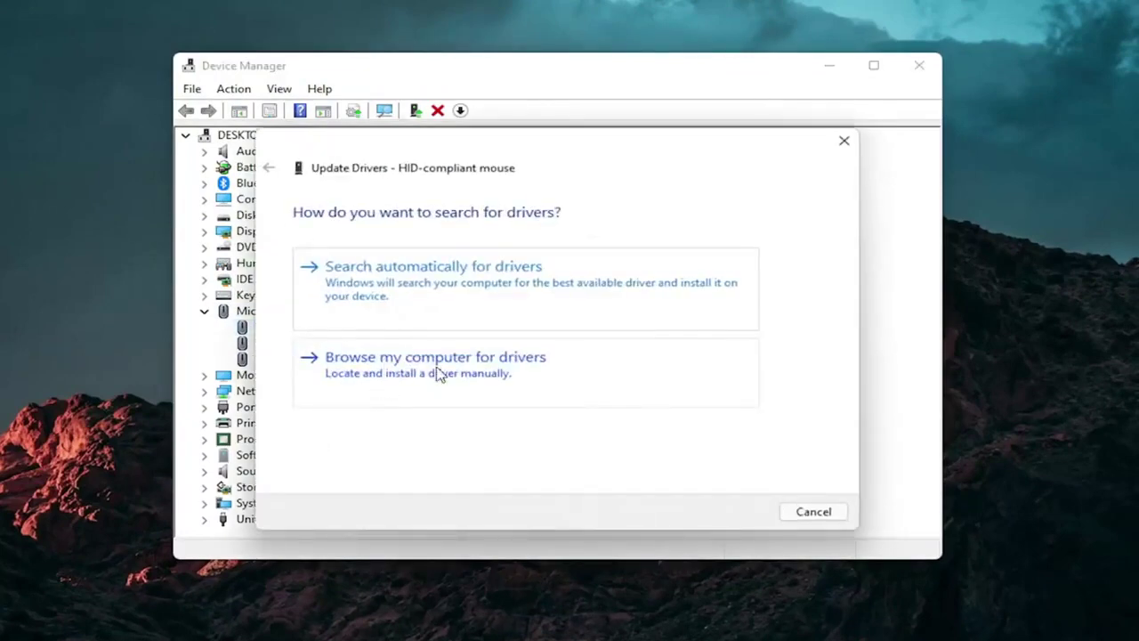
Step: Install the HID-compliant mouse driver from the list of available drivers on the computer, and close Device Manager
left_click(437, 371)
left_click(385, 412)
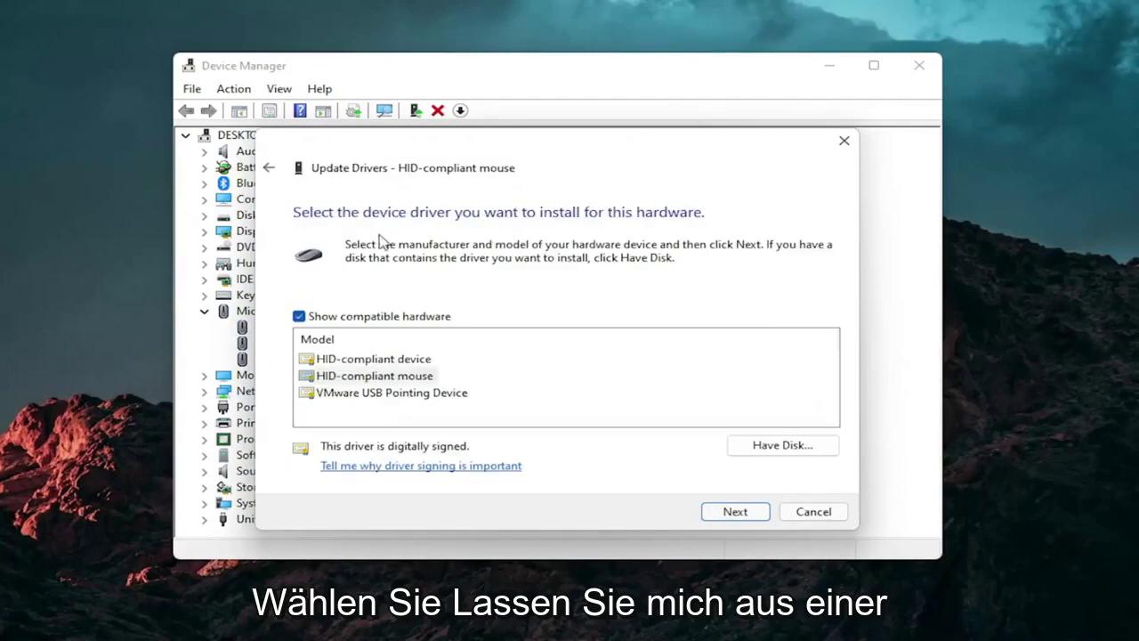
left_click(269, 168)
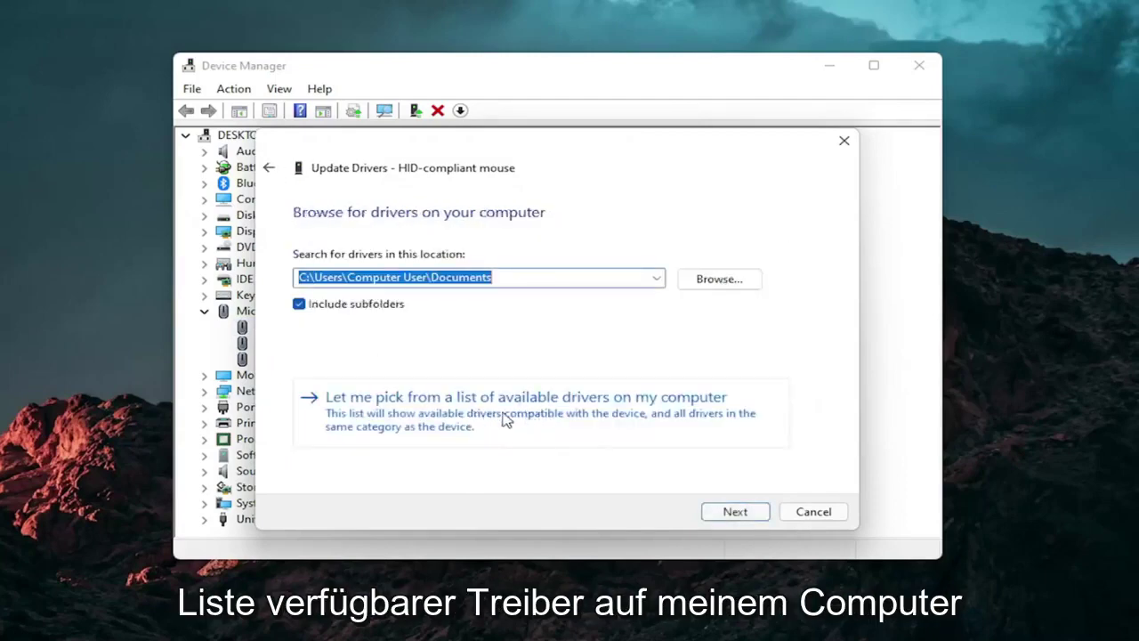
left_click(512, 413)
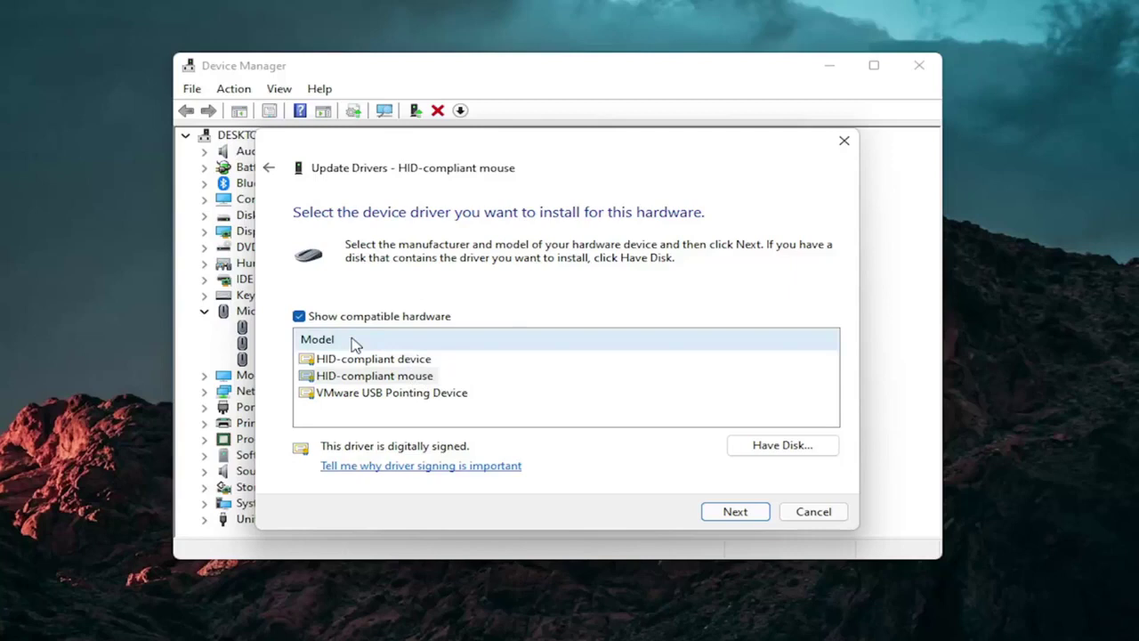
left_click(747, 516)
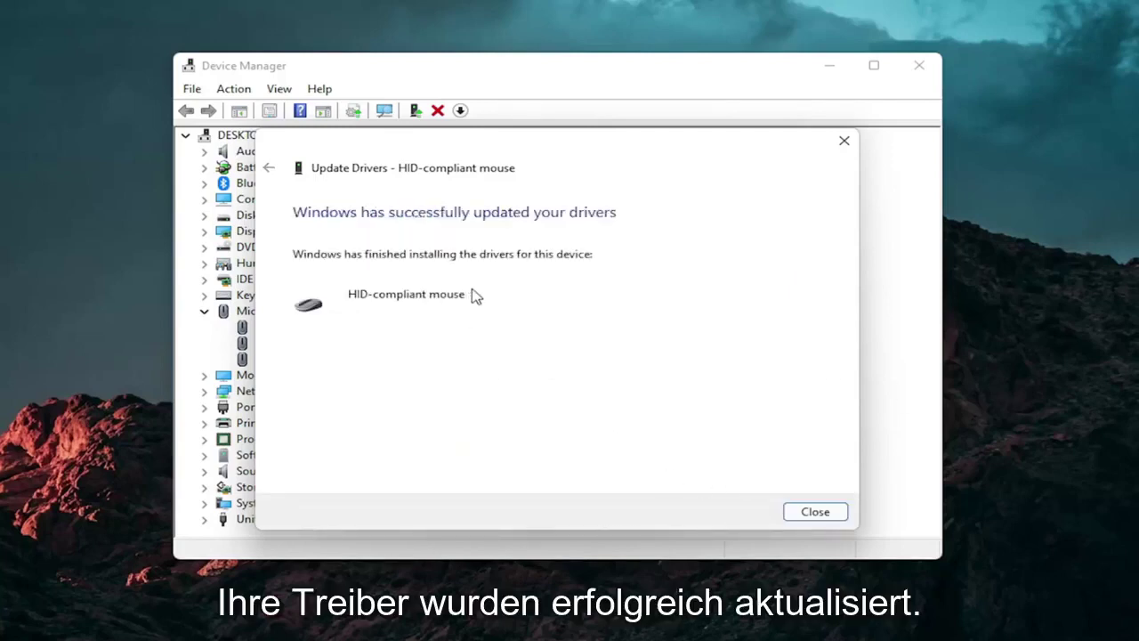
left_click(797, 504)
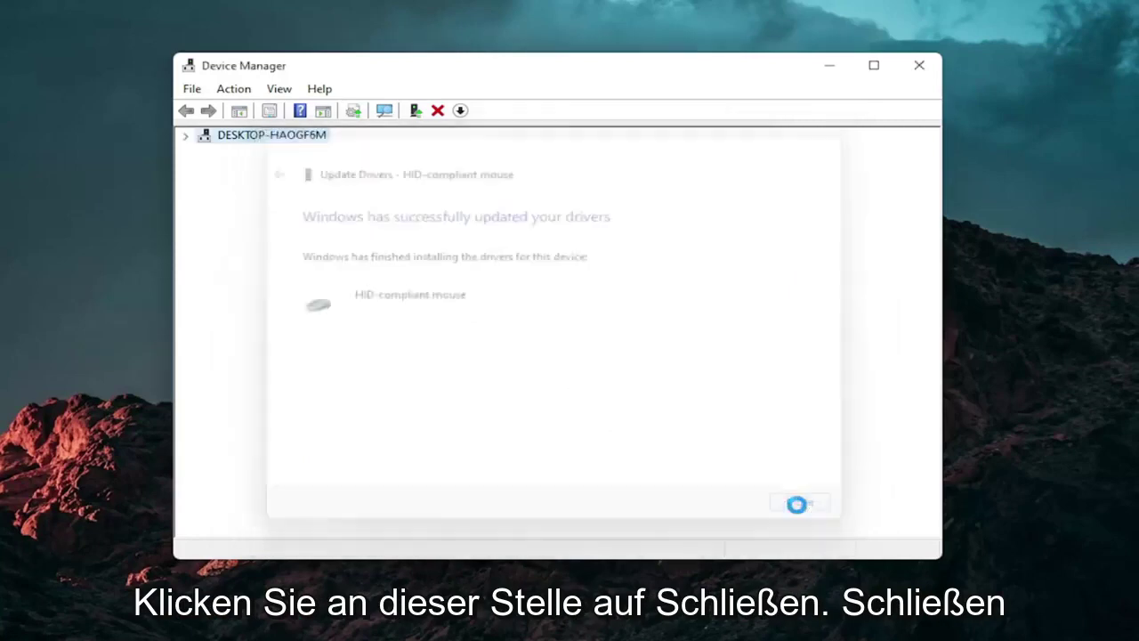
left_click(207, 309)
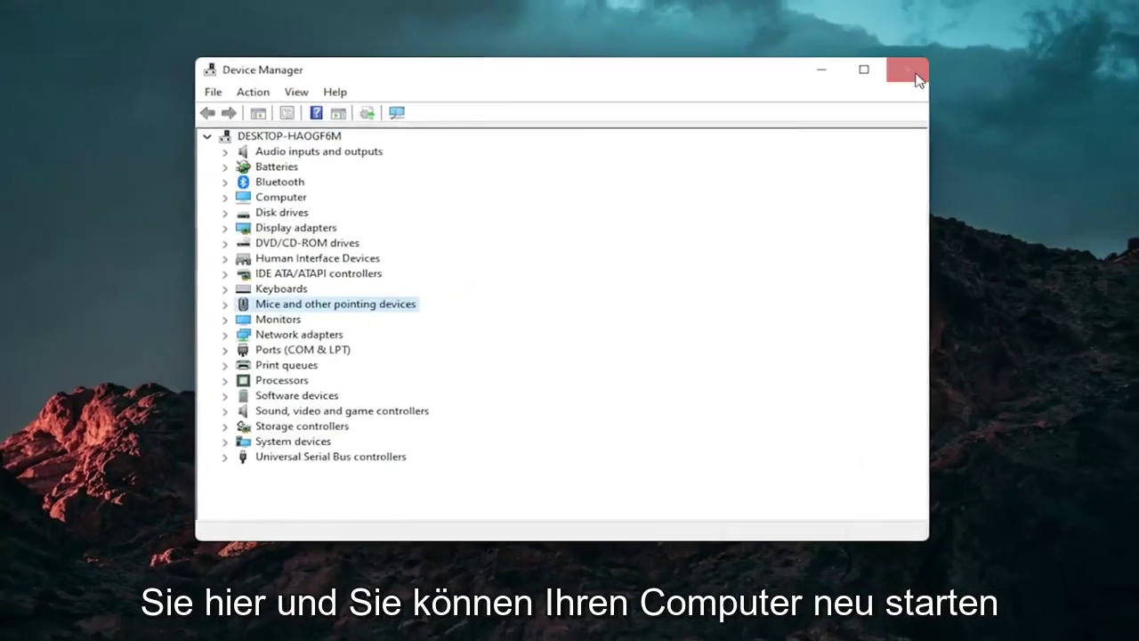
left_click(918, 79)
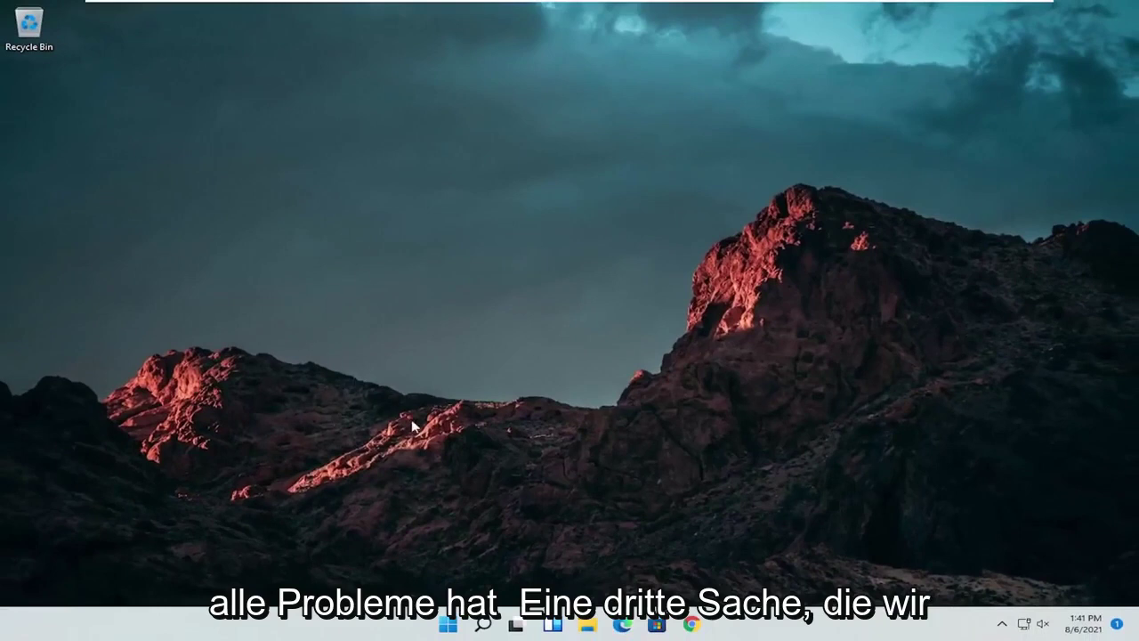
Step: Search Windows for "troubleshoot" and open Troubleshoot settings
left_click(485, 625)
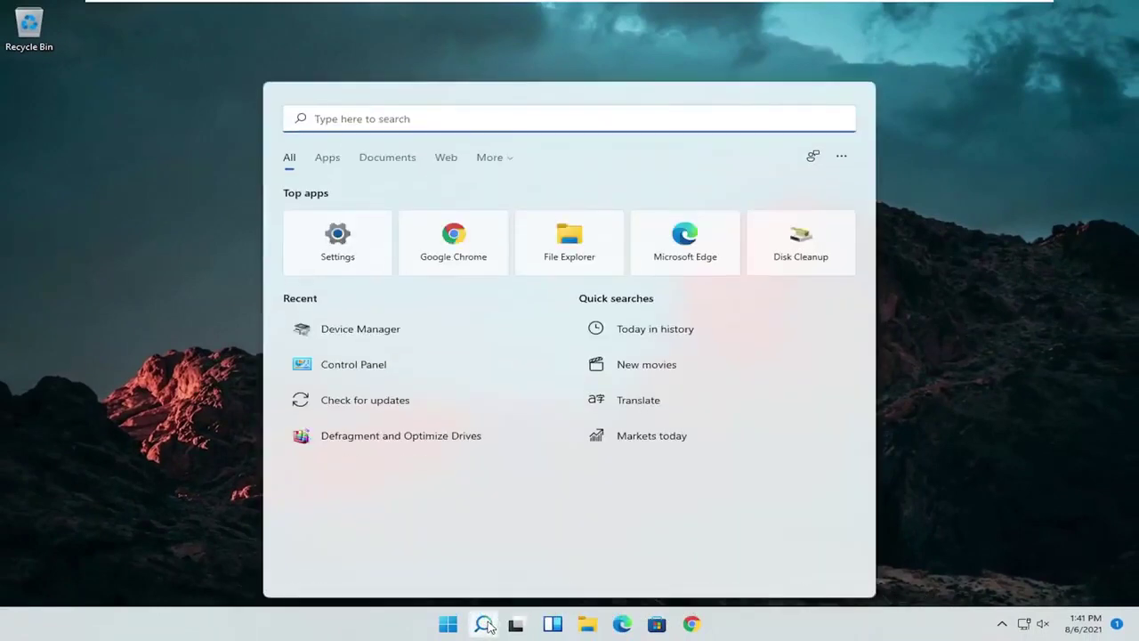
type("trouble")
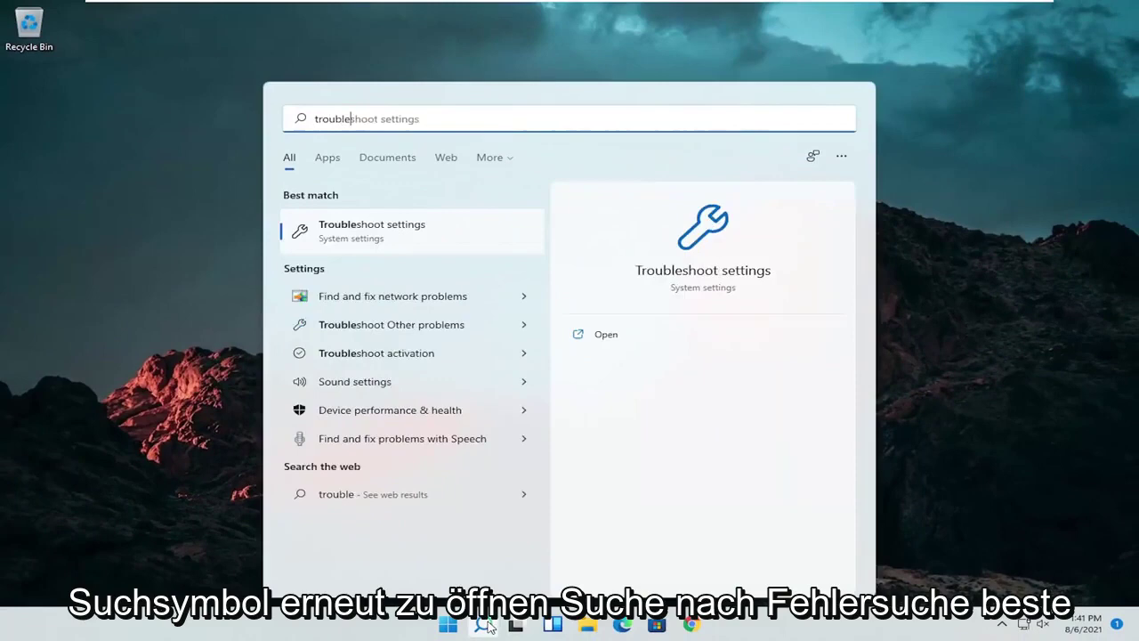
type("shoot")
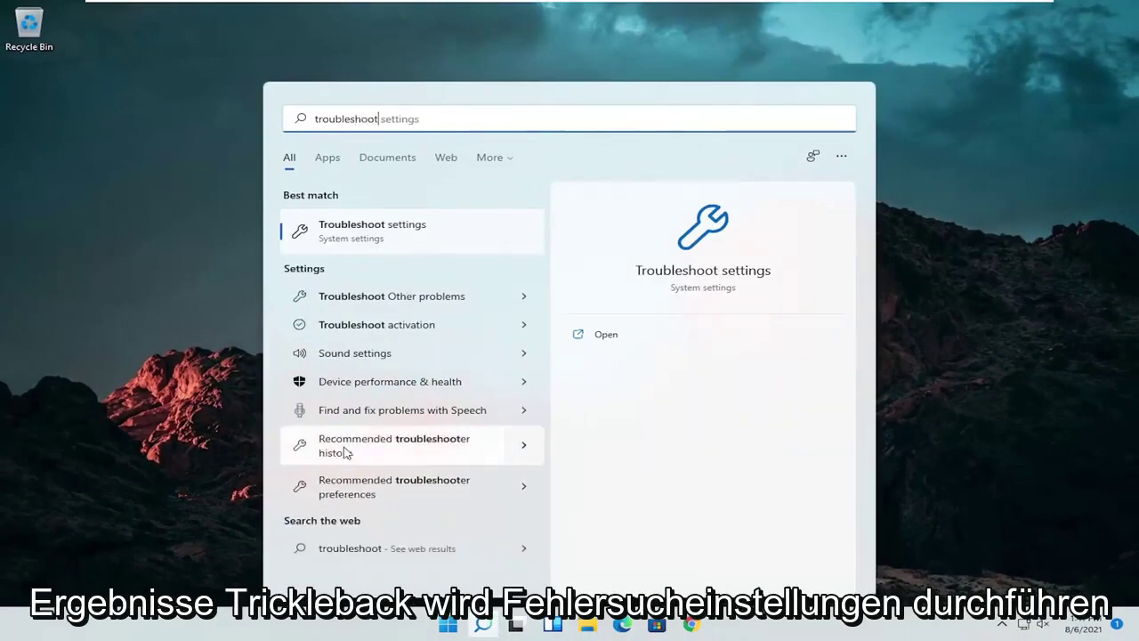
left_click(378, 230)
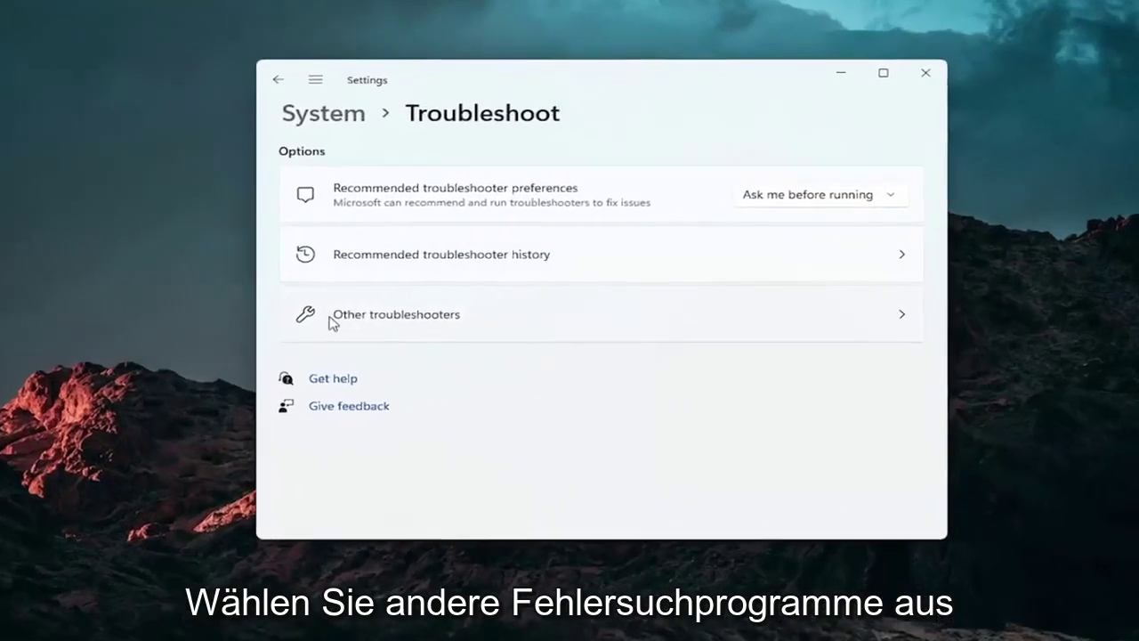
Step: Run the Keyboard troubleshooter from Other troubleshooters, and close it together with Settings
left_click(332, 325)
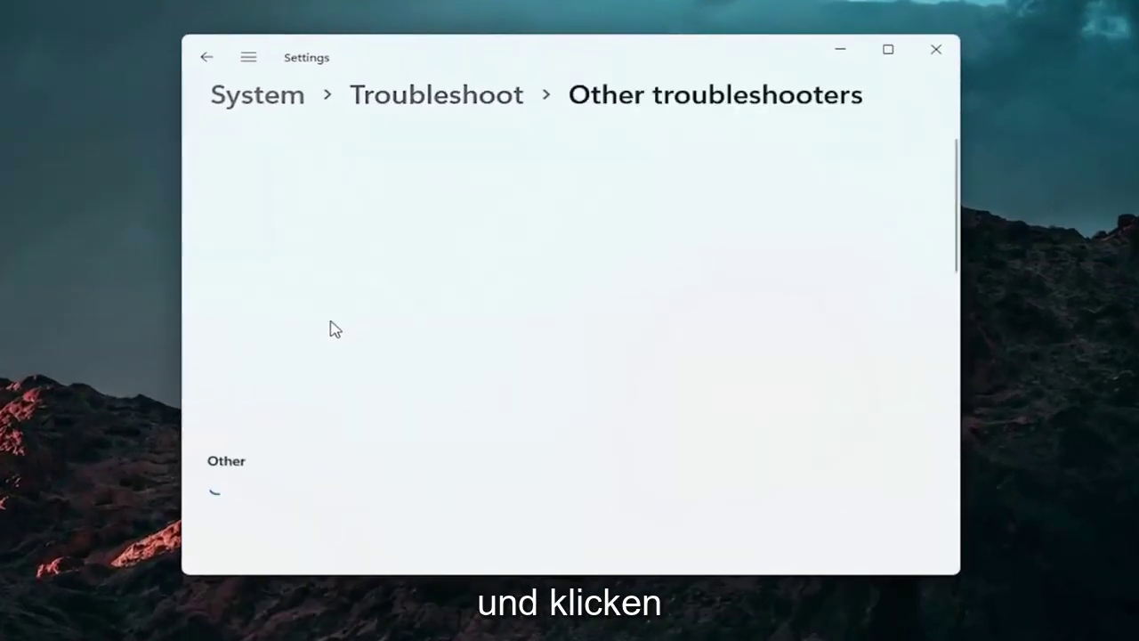
scroll(334, 324, "down", 5)
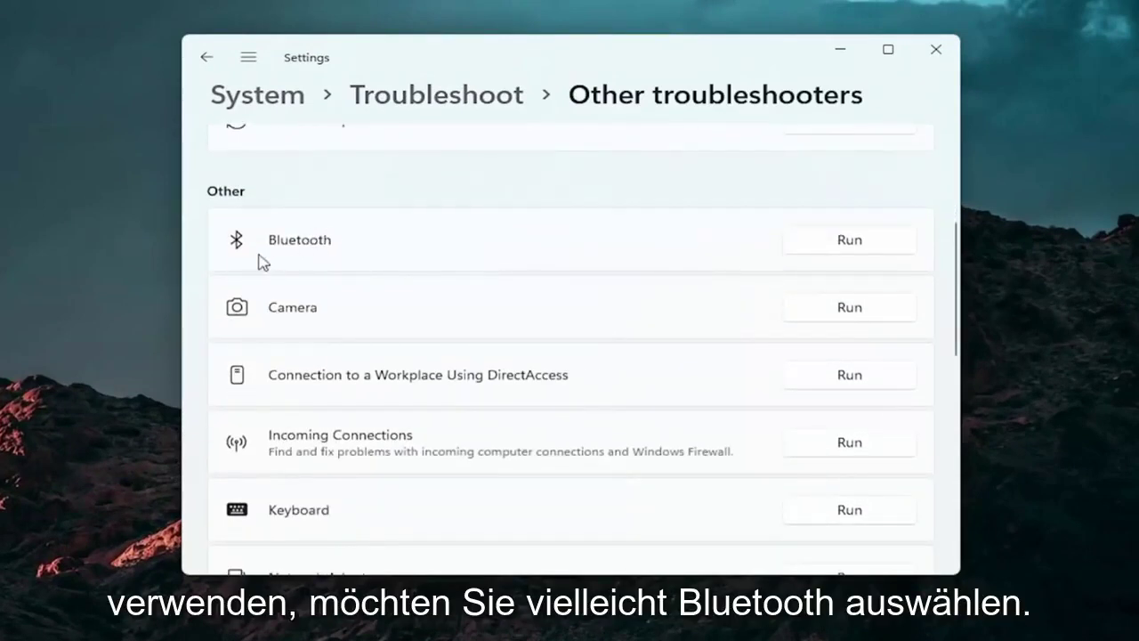
scroll(356, 356, "up", 1)
scroll(353, 355, "down", 1)
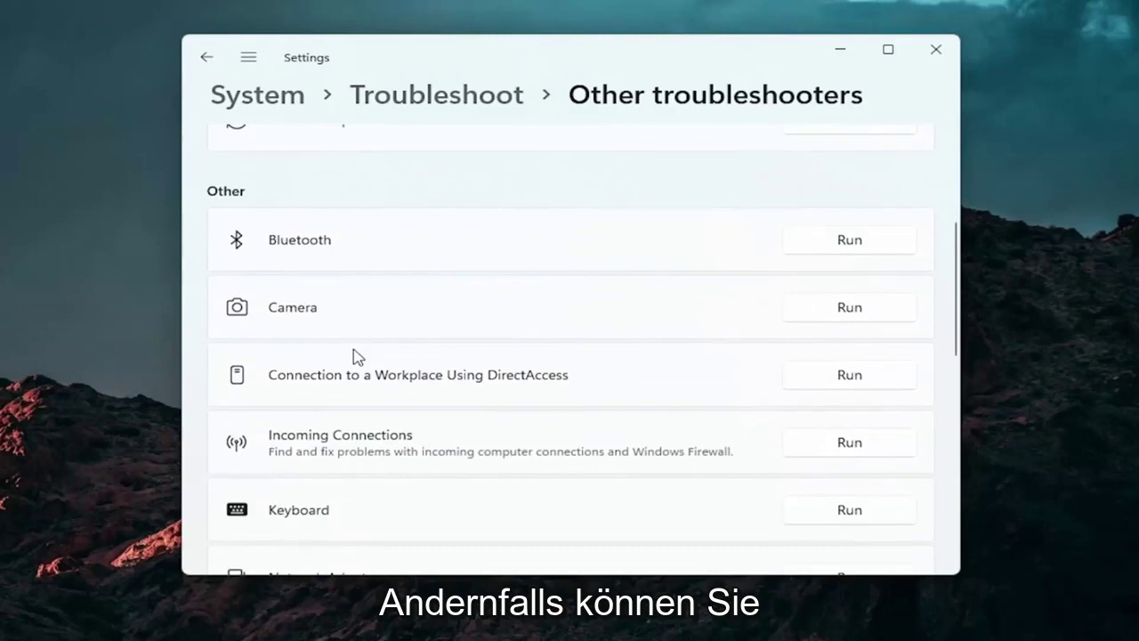
scroll(356, 356, "down", 2)
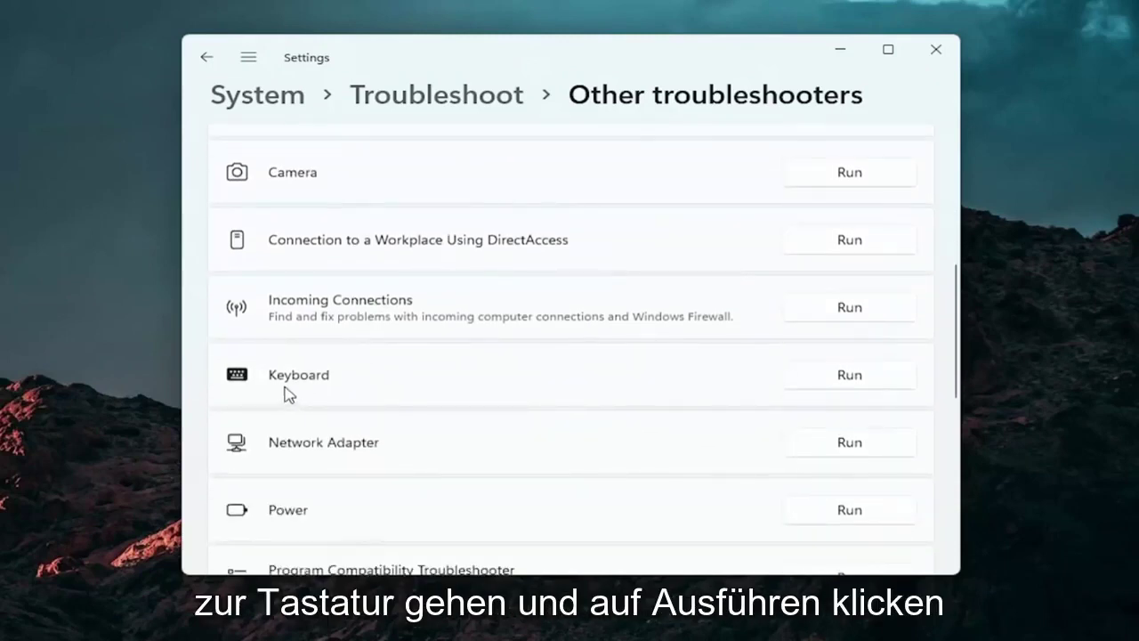
left_click(849, 375)
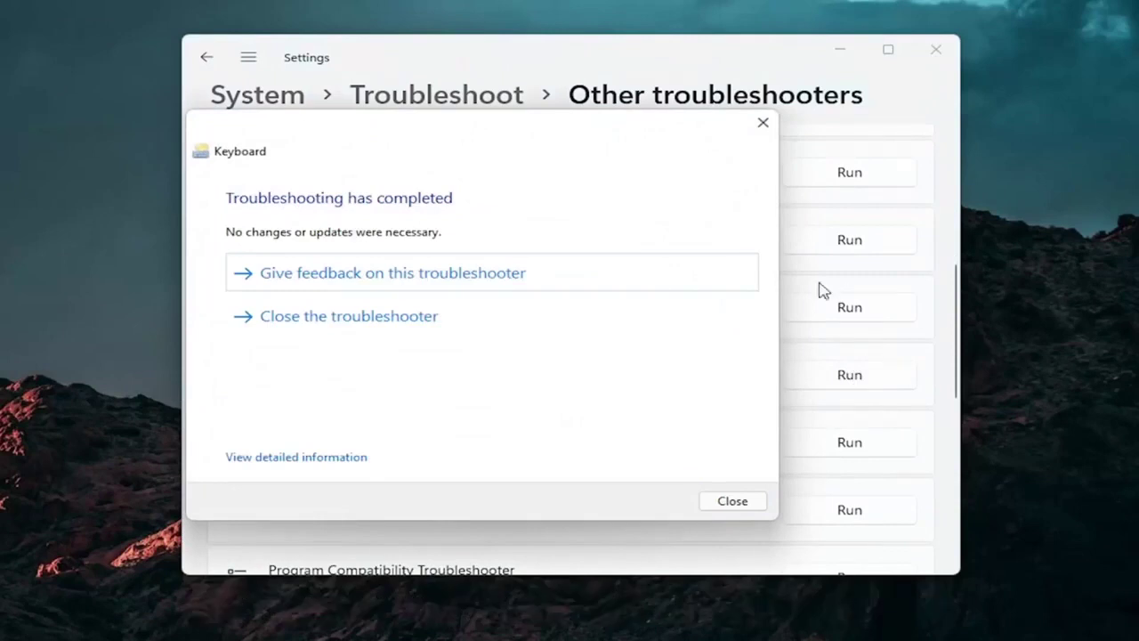
left_click(761, 125)
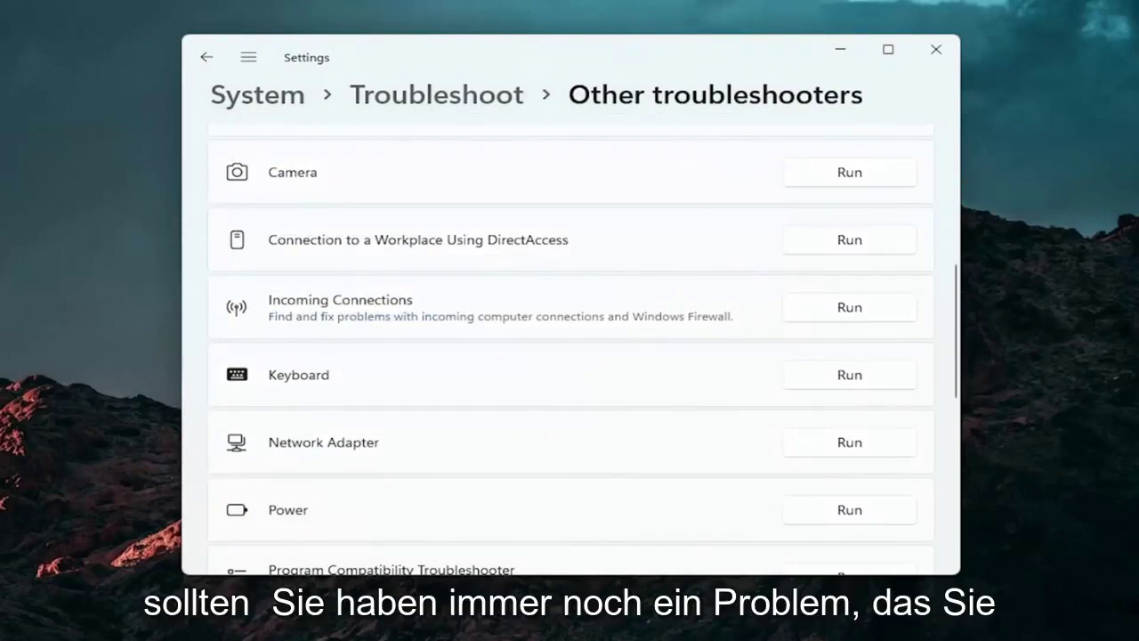
left_click(939, 45)
Step: Search Windows for "cmd" and open Command Prompt as administrator, allowing it to make changes to the device
left_click(485, 626)
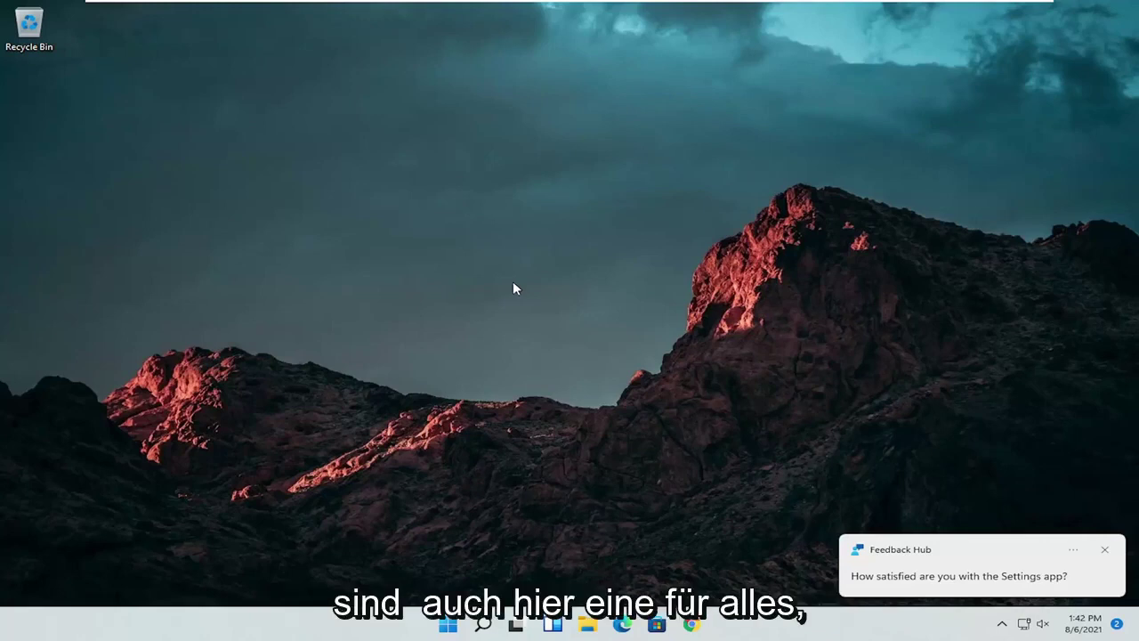
left_click(479, 632)
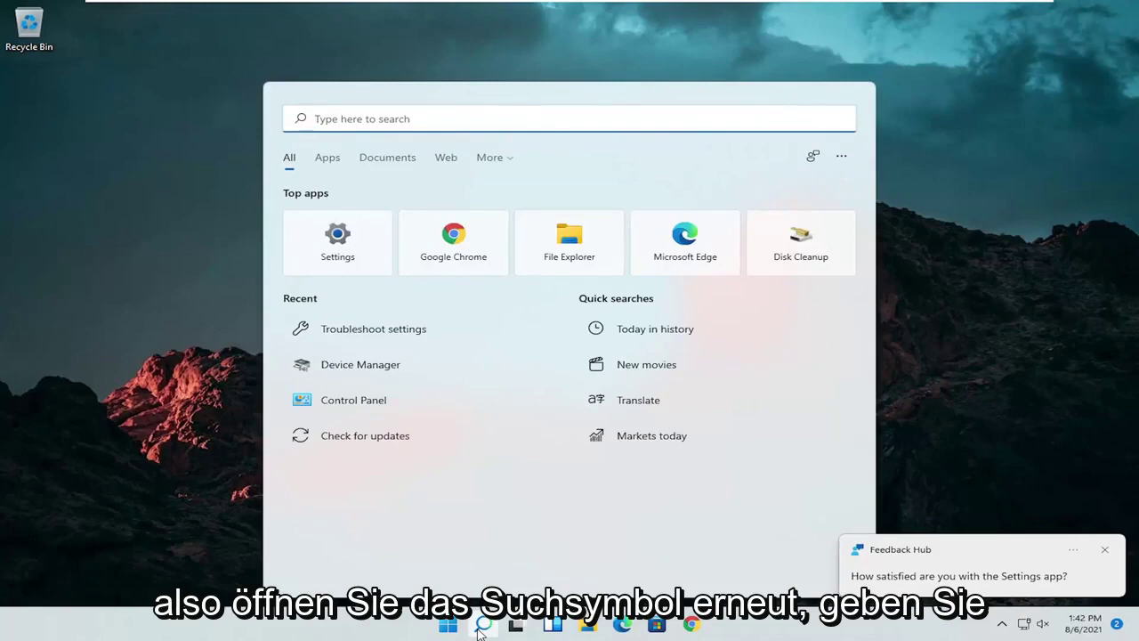
type("cmd")
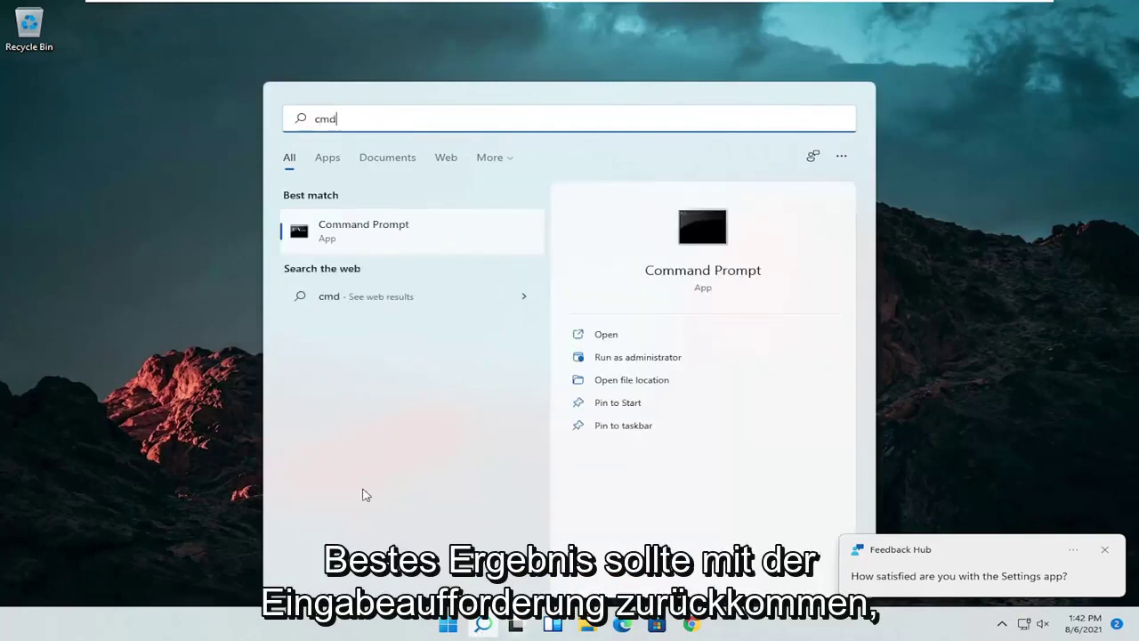
right_click(339, 231)
left_click(388, 248)
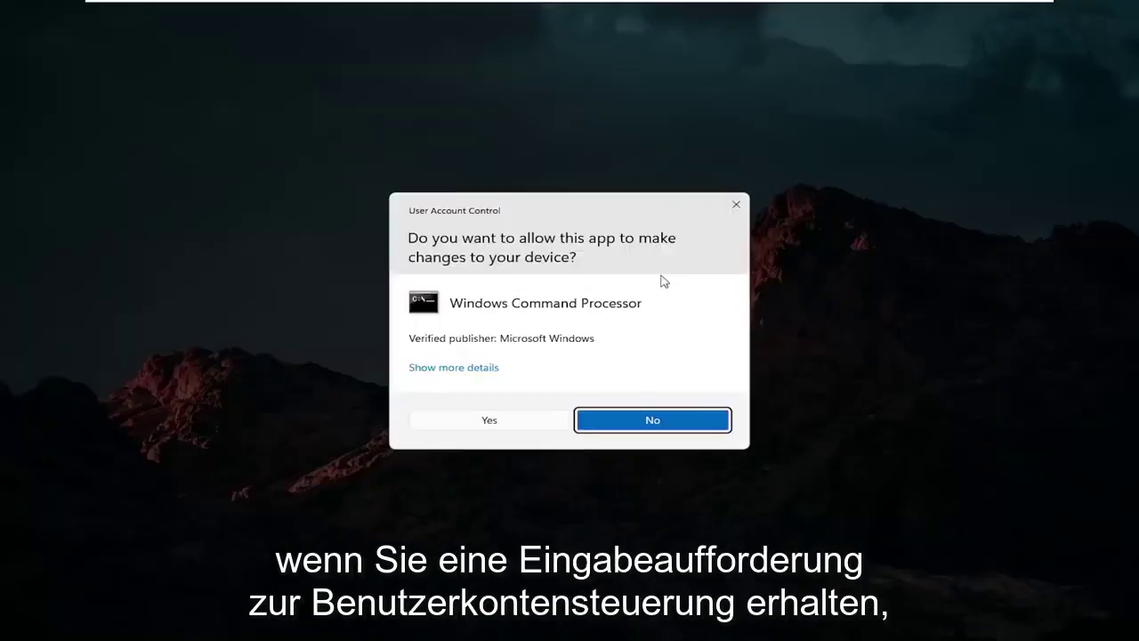
left_click(486, 425)
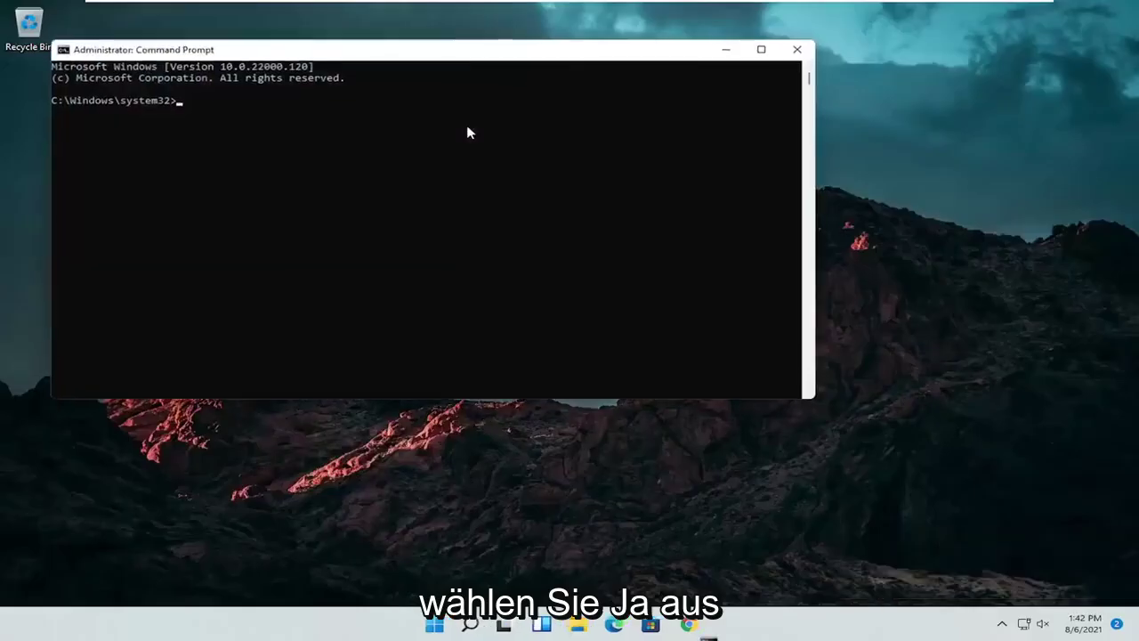
Step: Run the system file check with sfc /scannow, and close Command Prompt once the scan has finished
left_click_drag(457, 59, 595, 115)
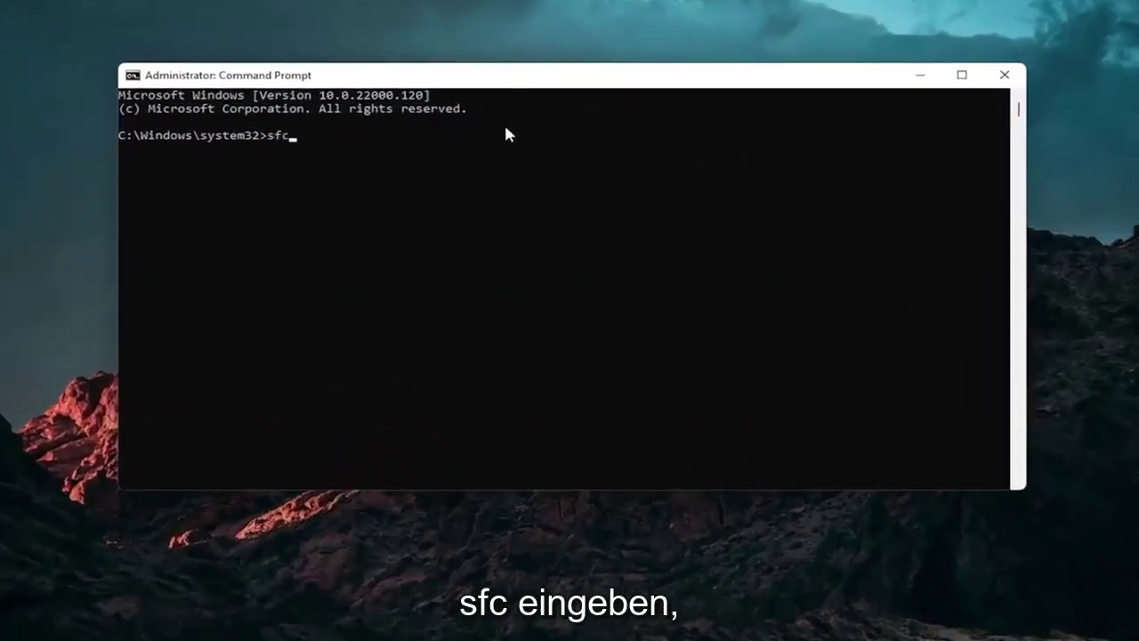
type("sfc /scannow")
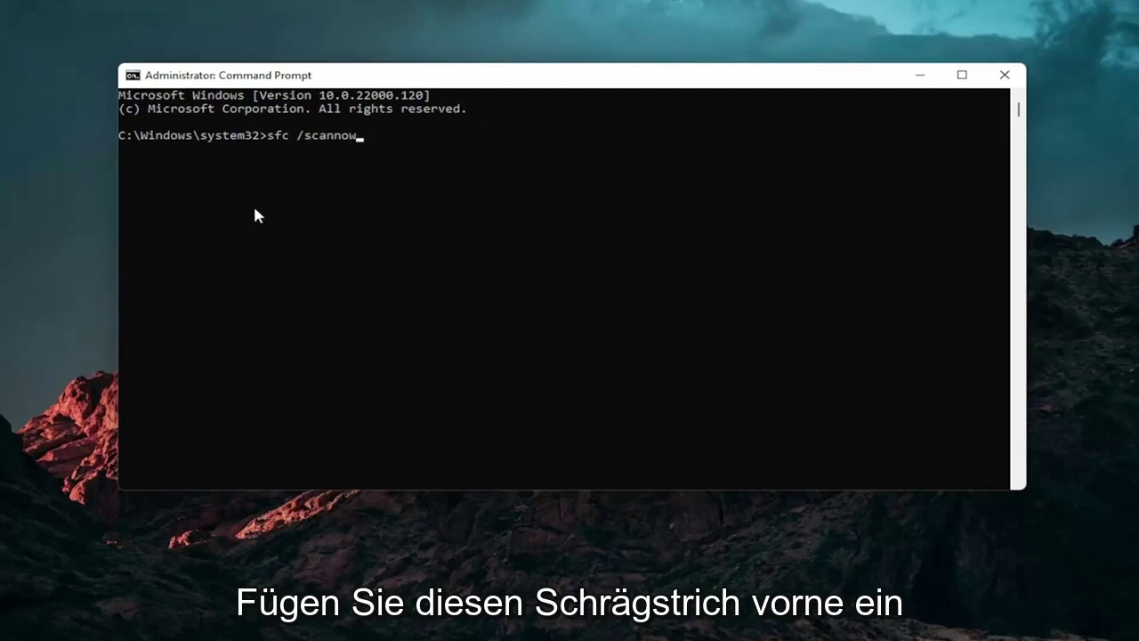
key("Return")
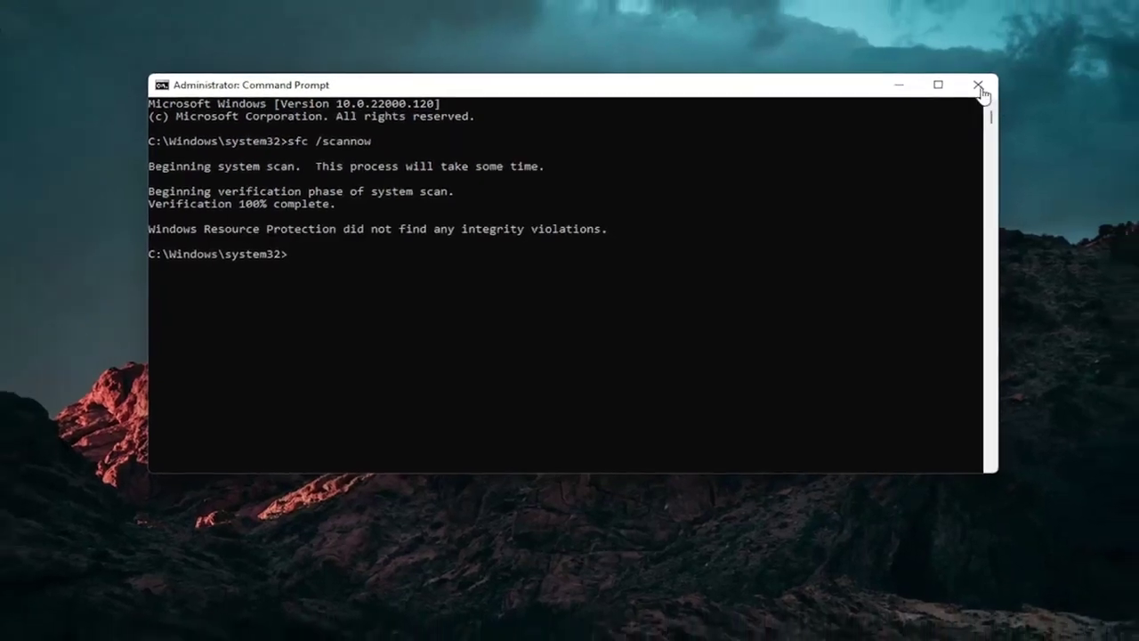
left_click(1004, 75)
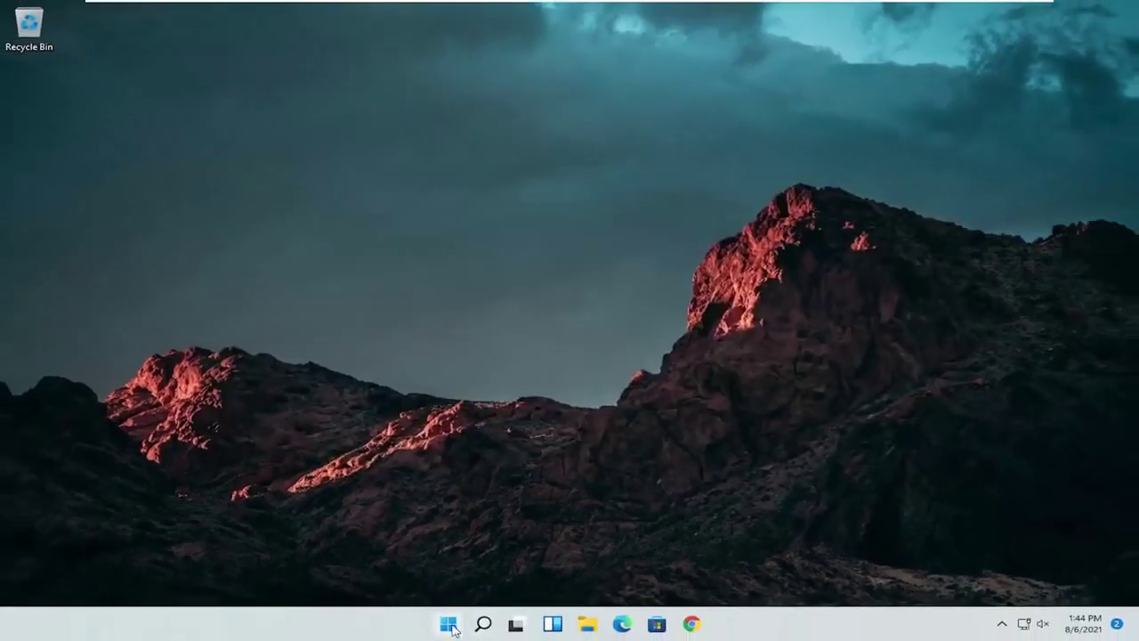